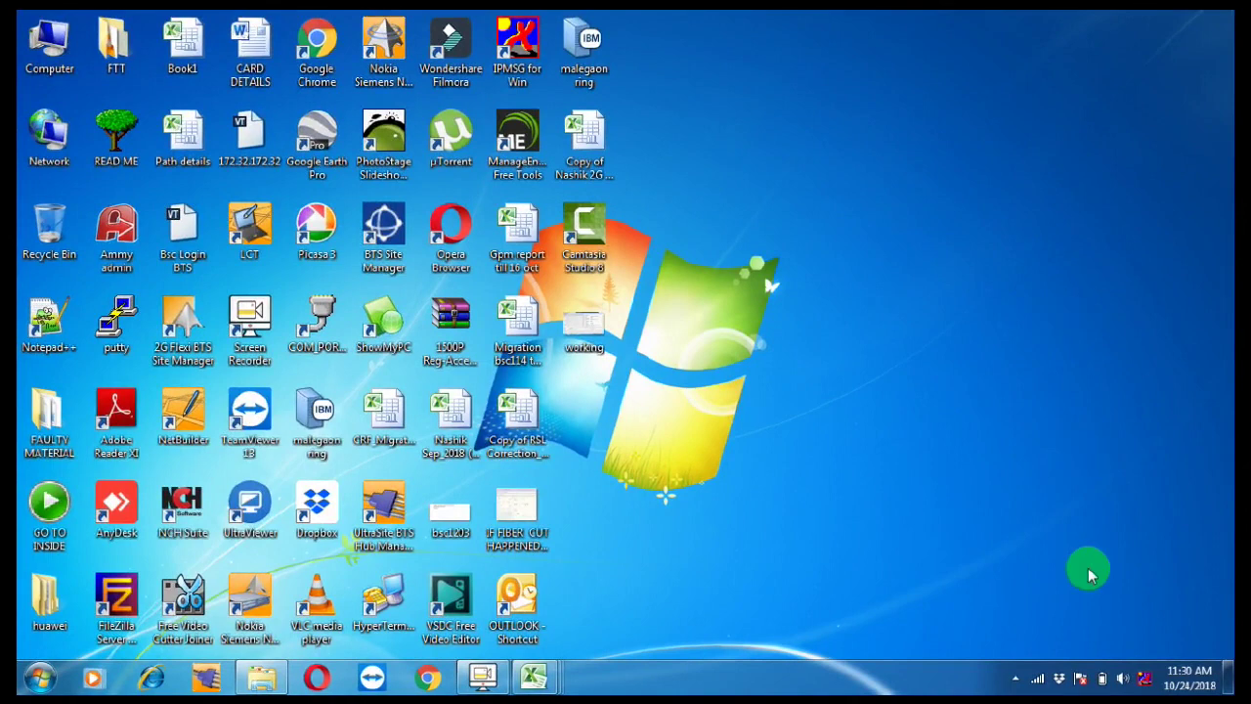
- Show the network connections list: VODAFONE has internet access, the unidentified network has none
click(1037, 677)
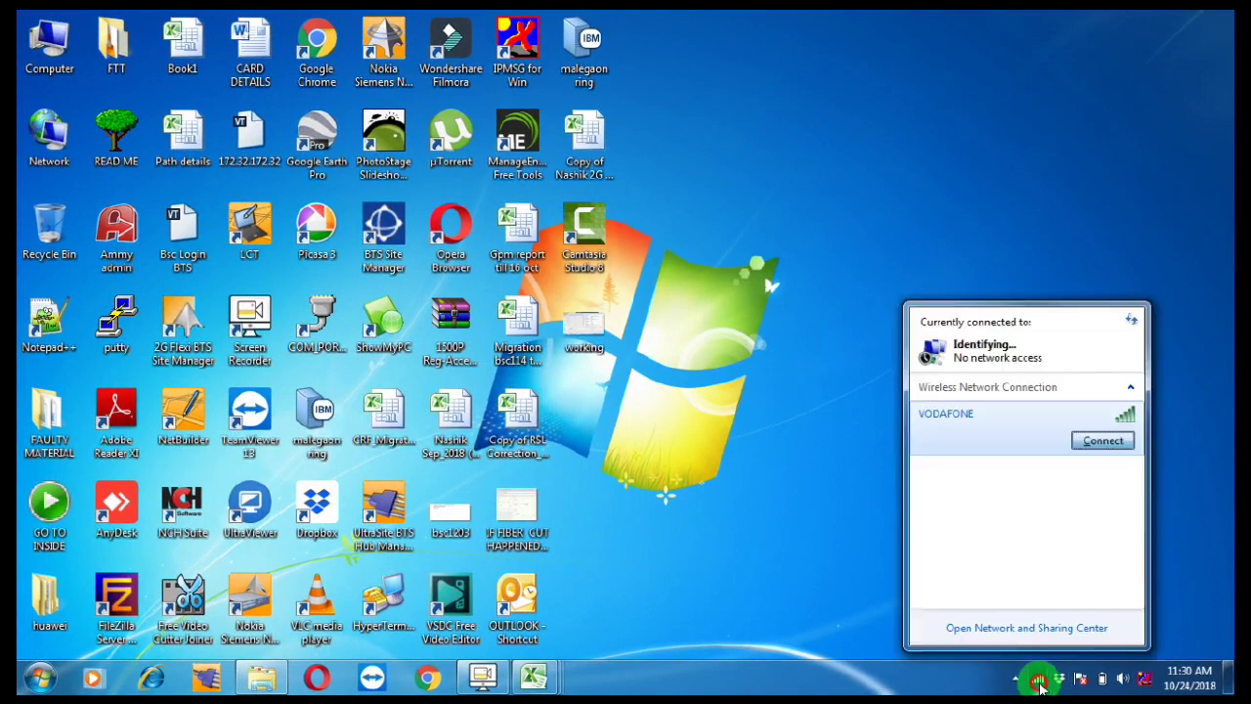
- Check that Local Area Connection's IPv4 is static 192.168.255.130, mask 255.255.255.0, then close all network windows
click(1026, 630)
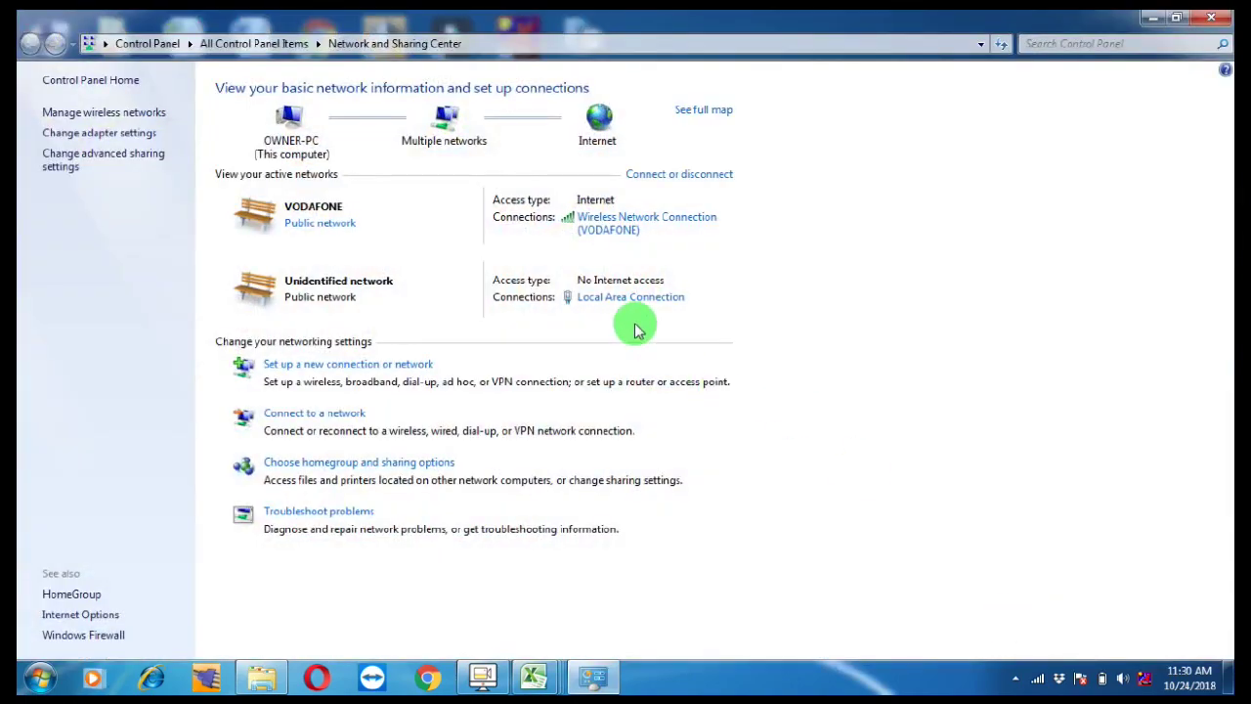
click(612, 302)
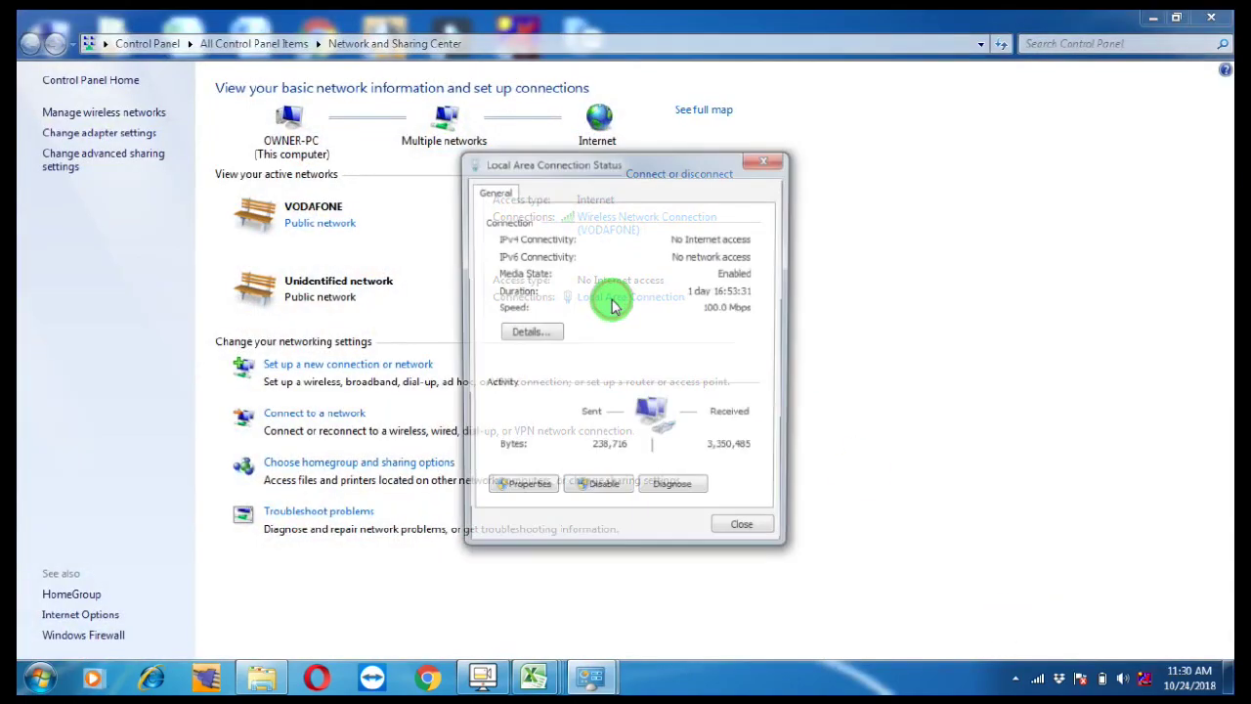
click(531, 491)
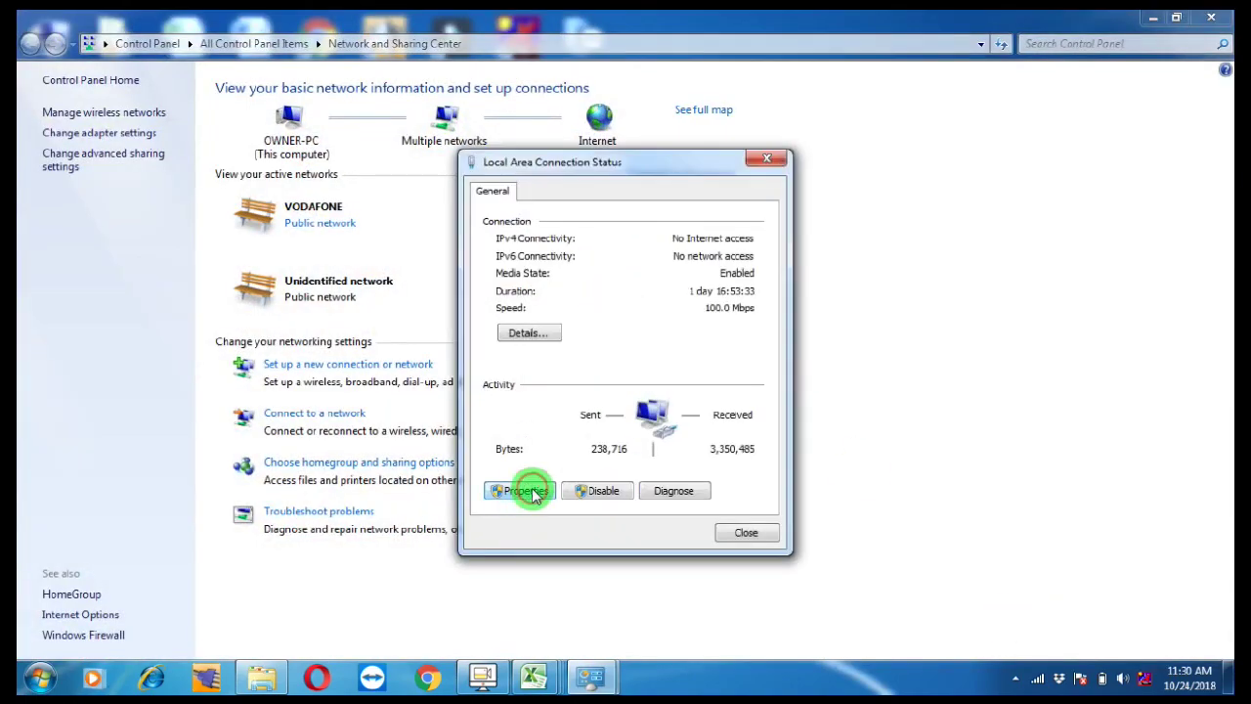
double_click(585, 382)
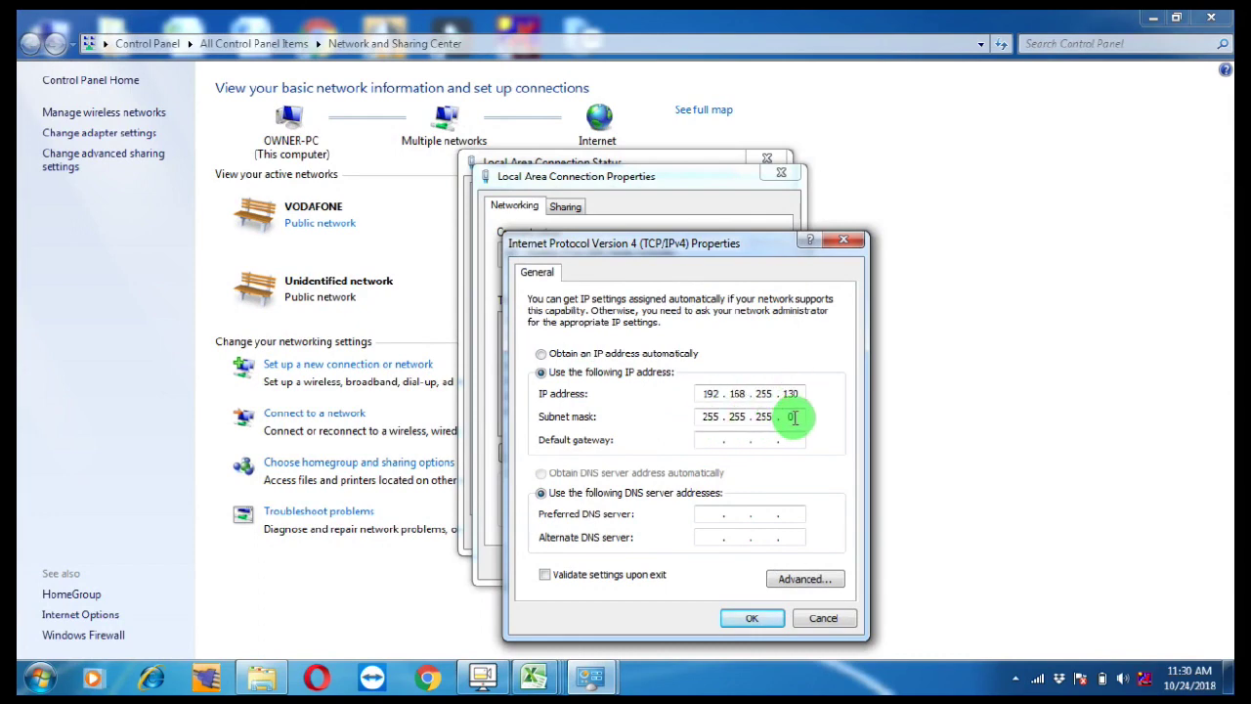
click(759, 619)
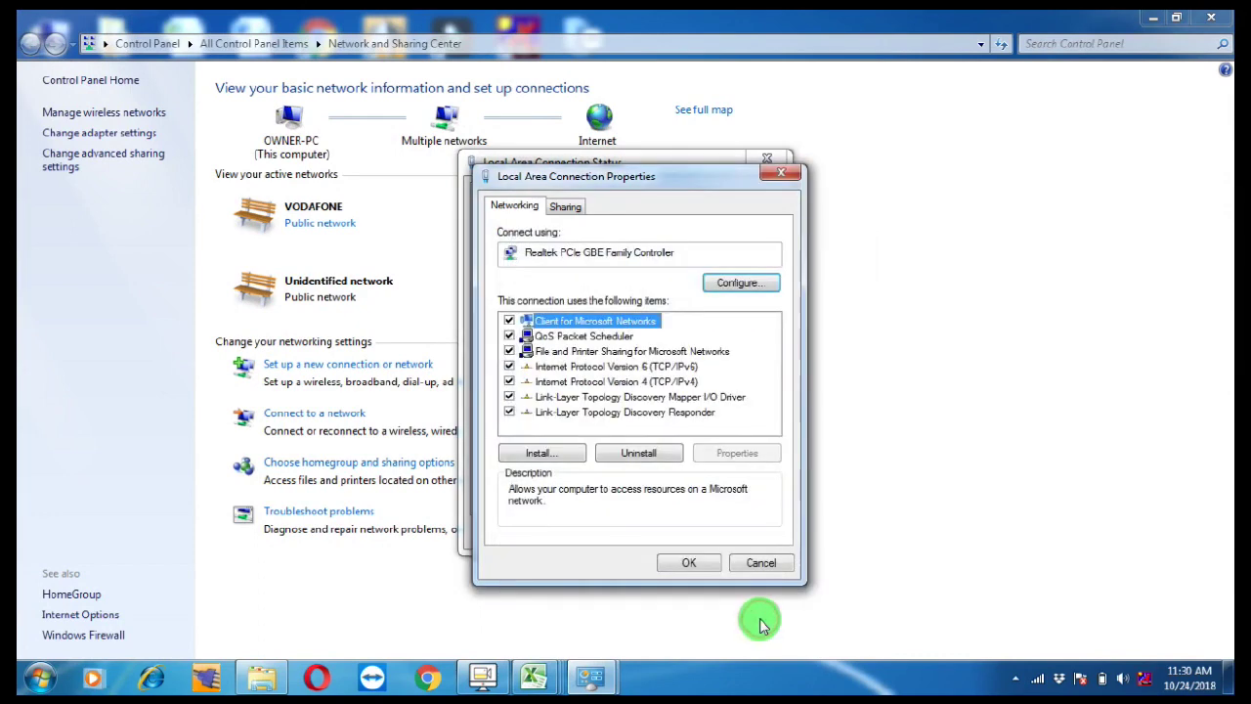
click(709, 571)
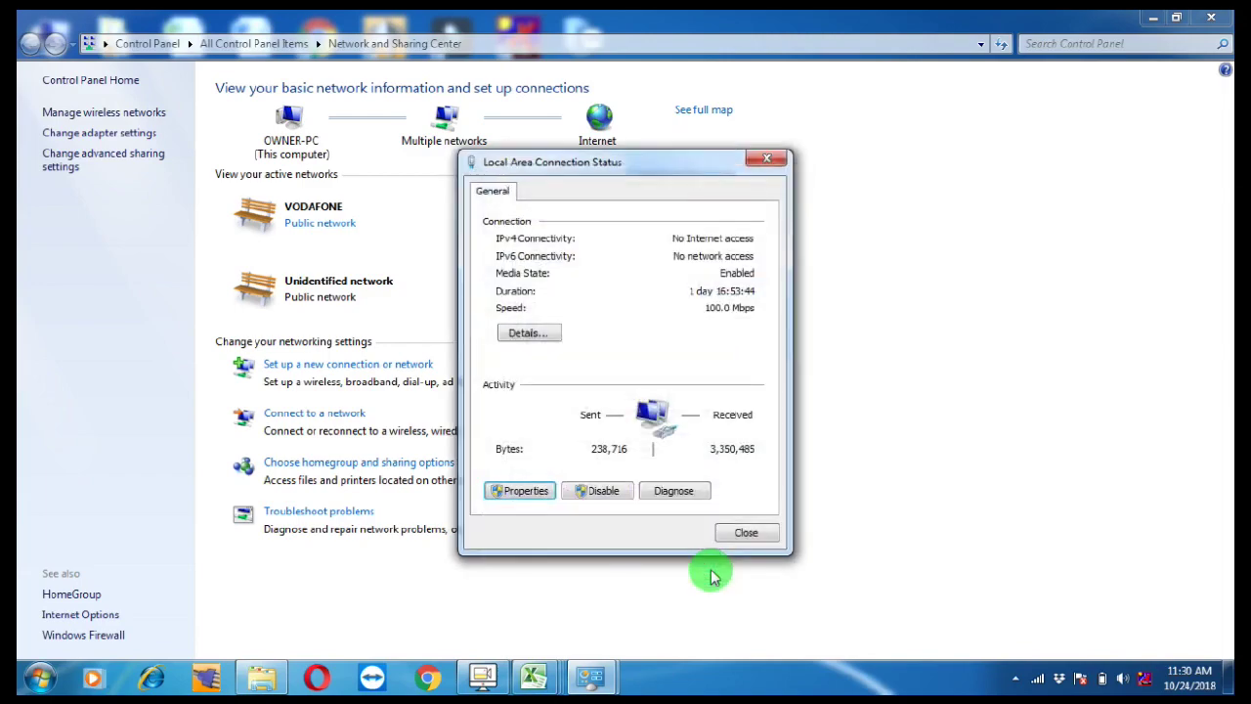
click(740, 532)
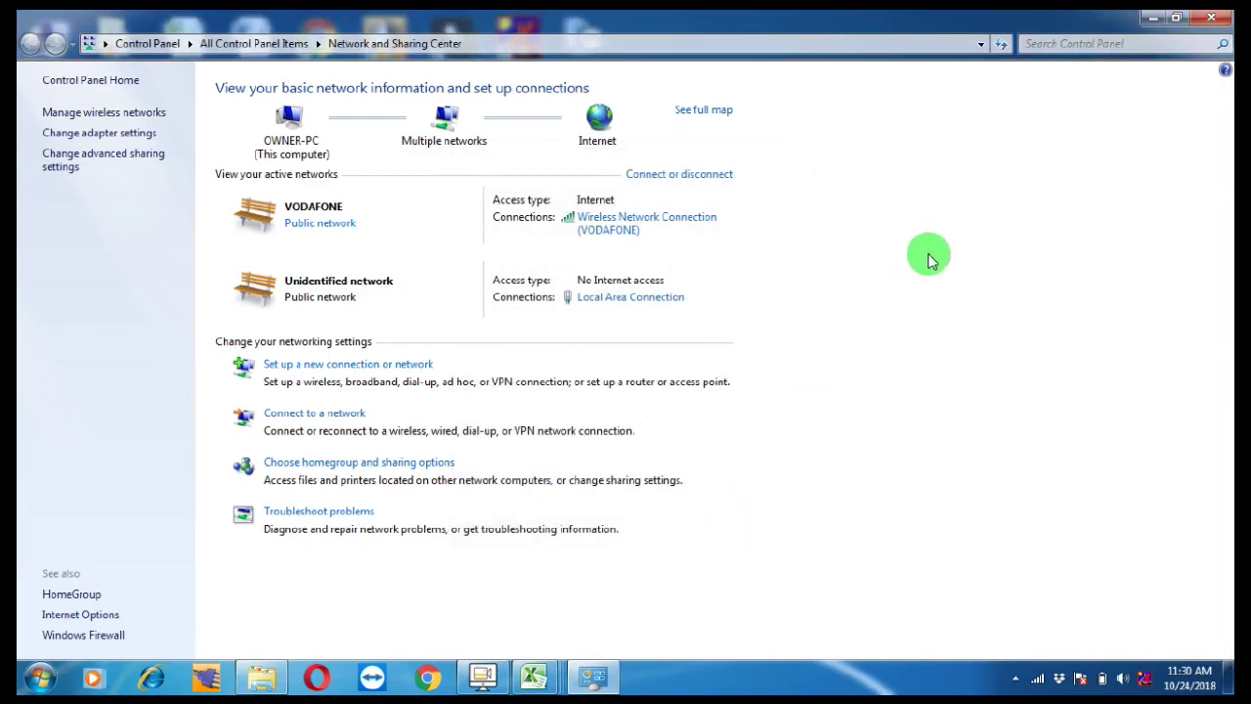
click(1211, 17)
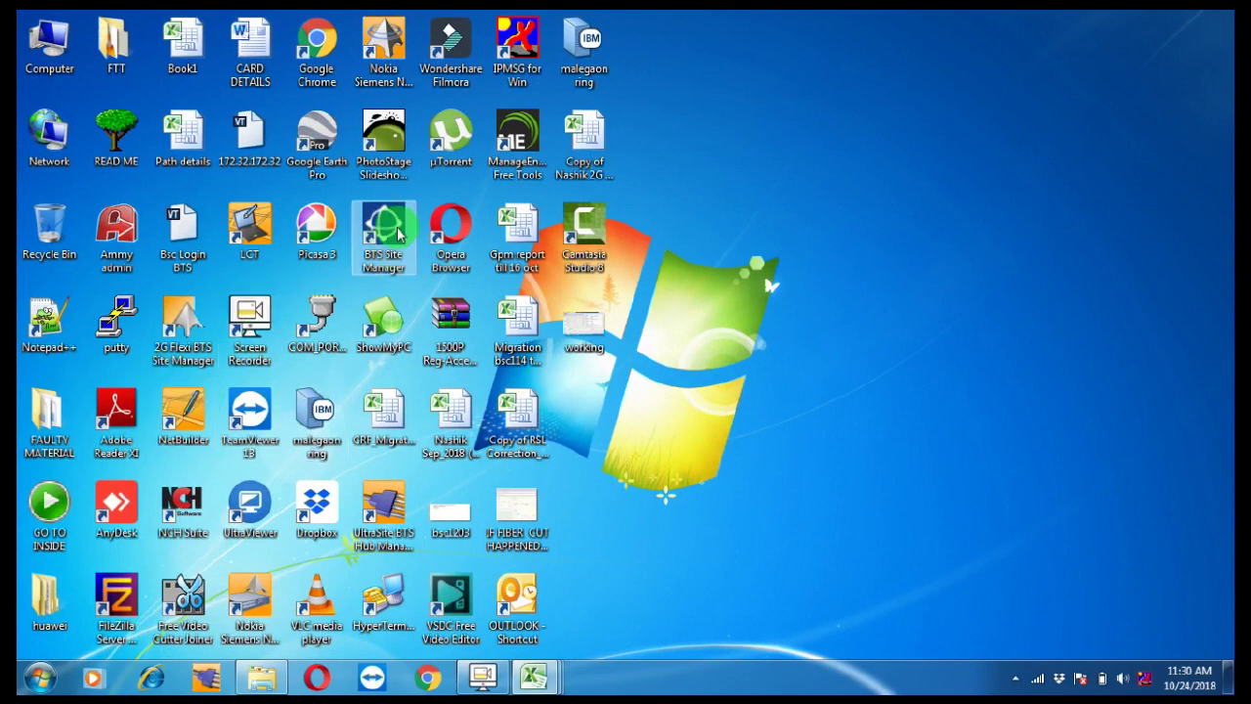
- Launch BTS Site Manager and enter the login user name and password for a Local connection
double_click(395, 241)
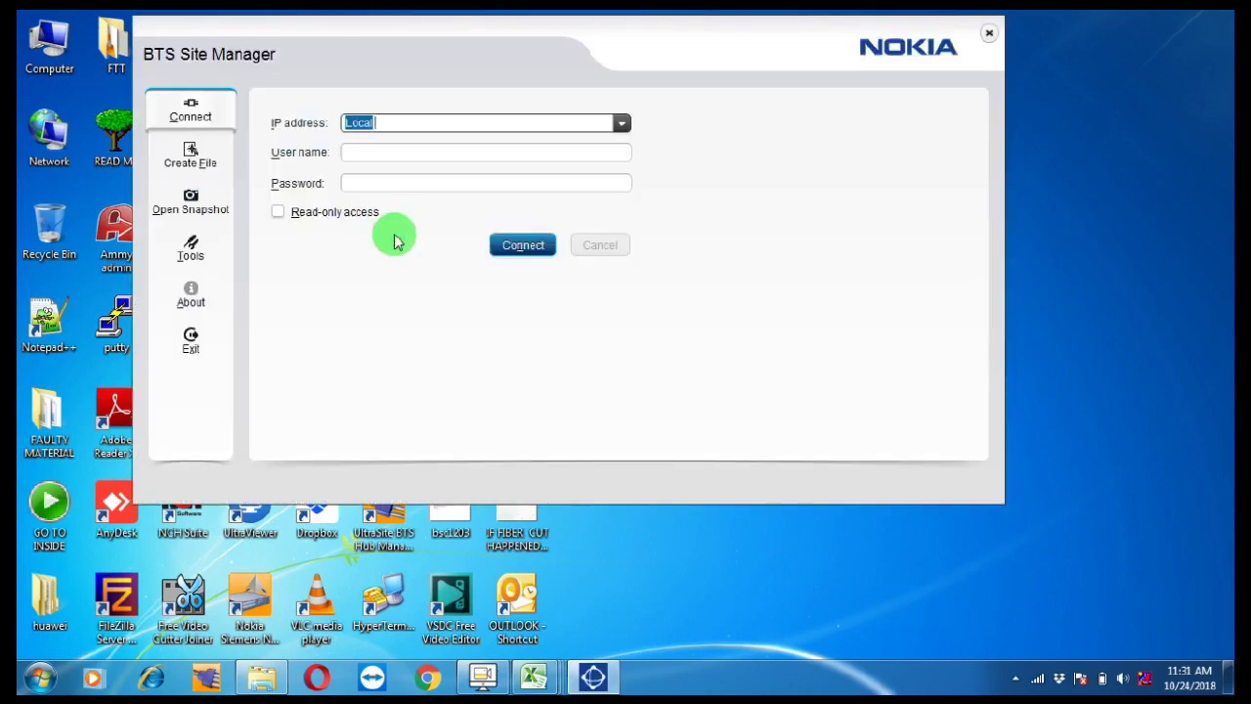
click(377, 157)
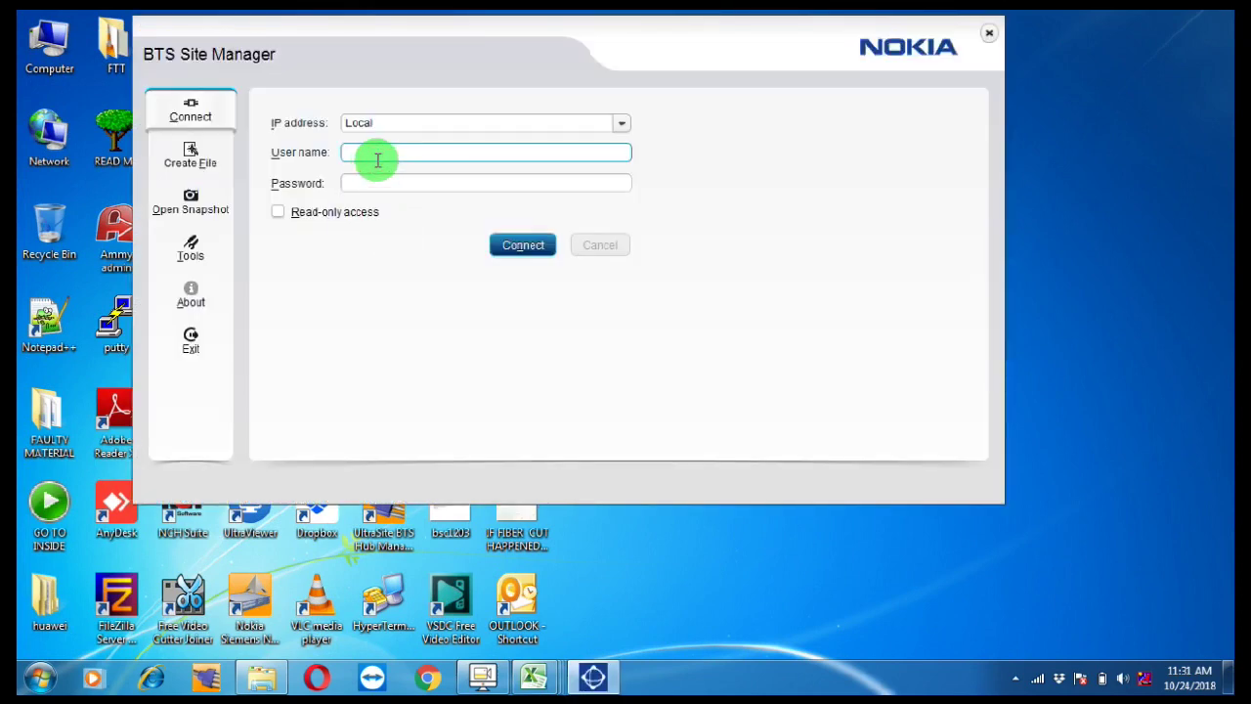
text(Nemuadmin)
click(383, 182)
text(n)
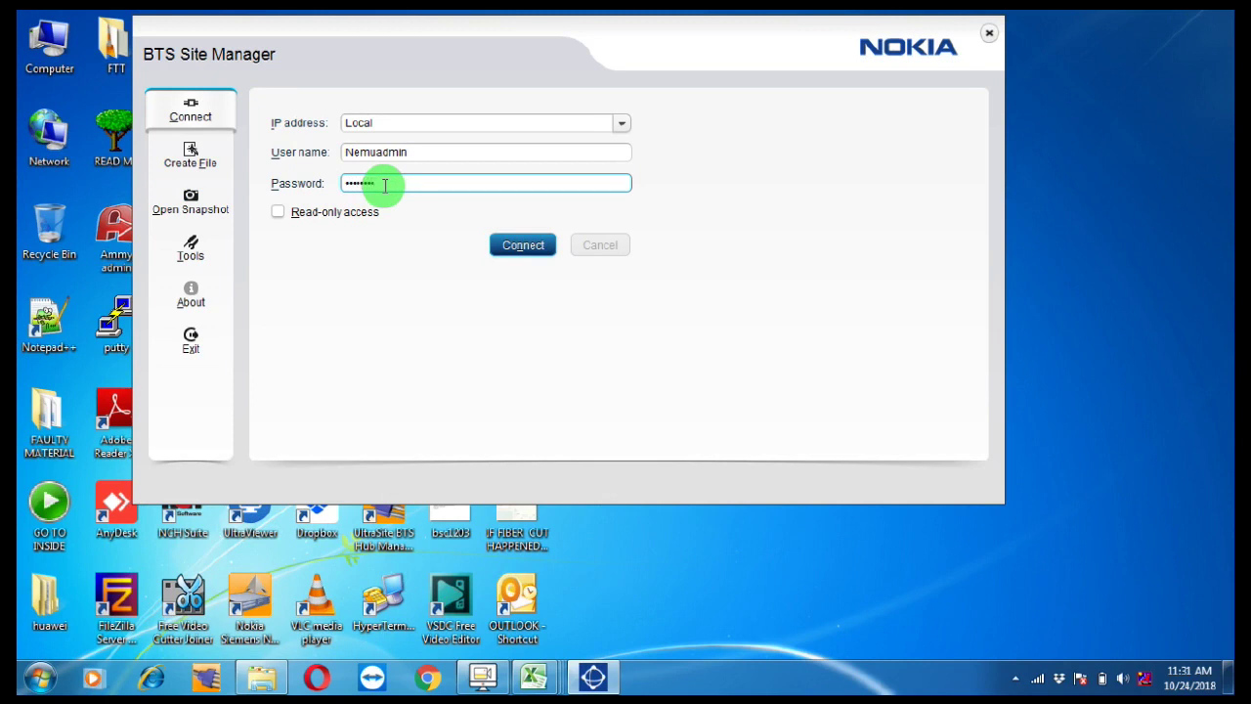
click(37, 677)
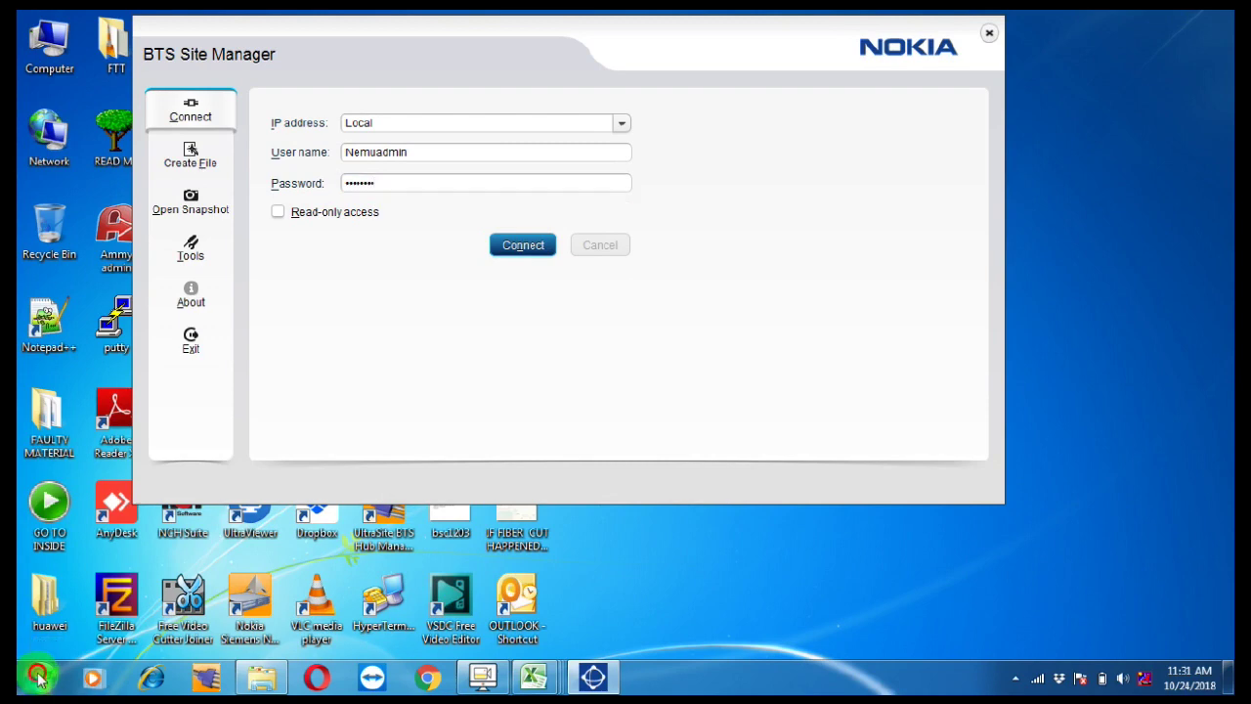
- Open a new Notepad note and make it shorter, below the login form
click(131, 528)
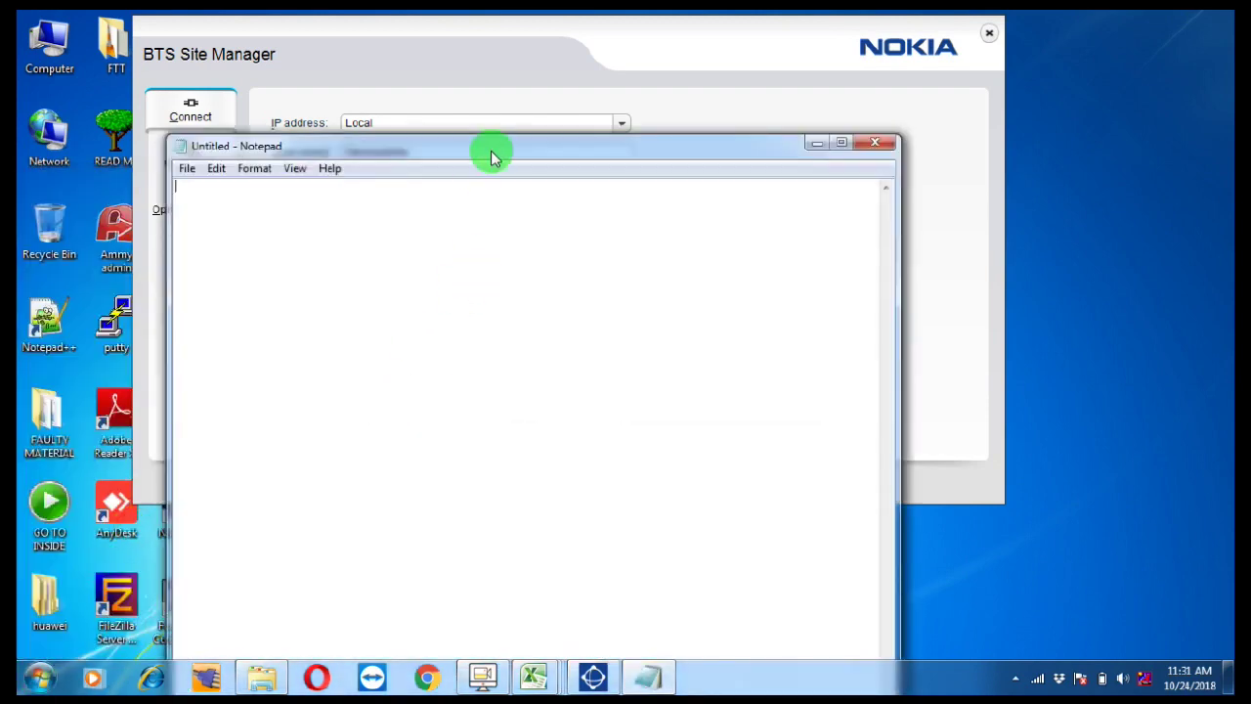
drag(795, 134, 824, 267)
click(542, 339)
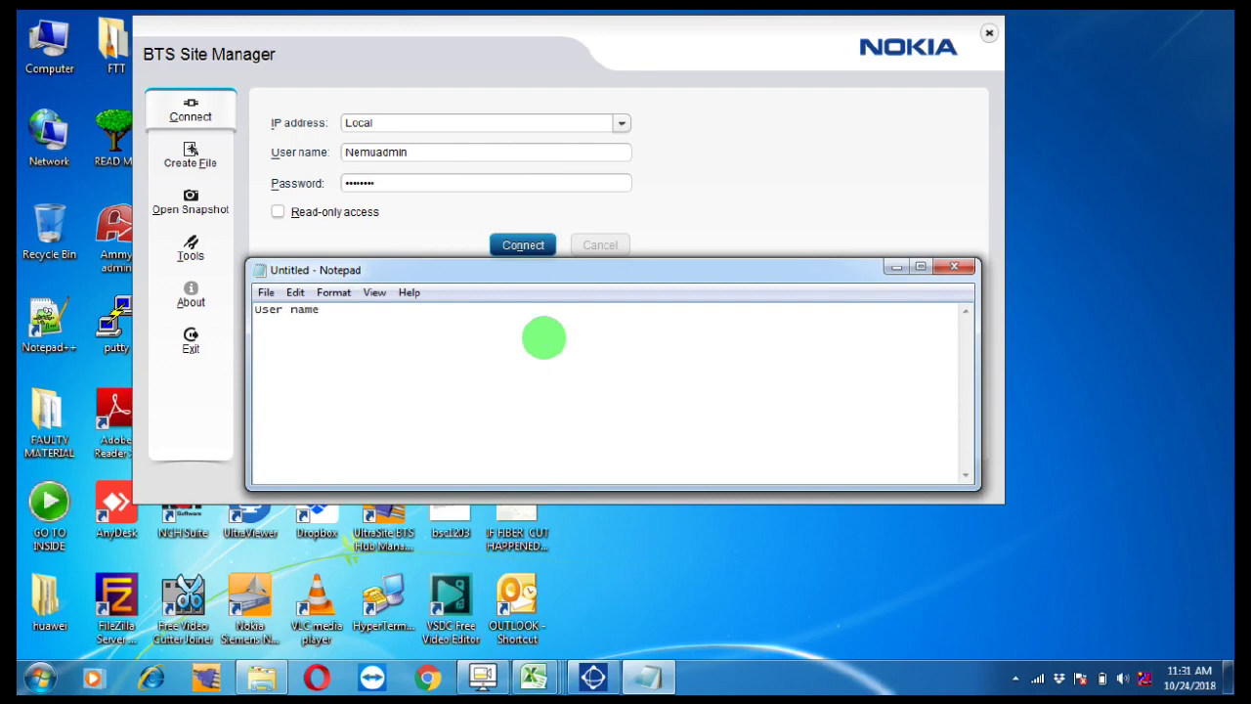
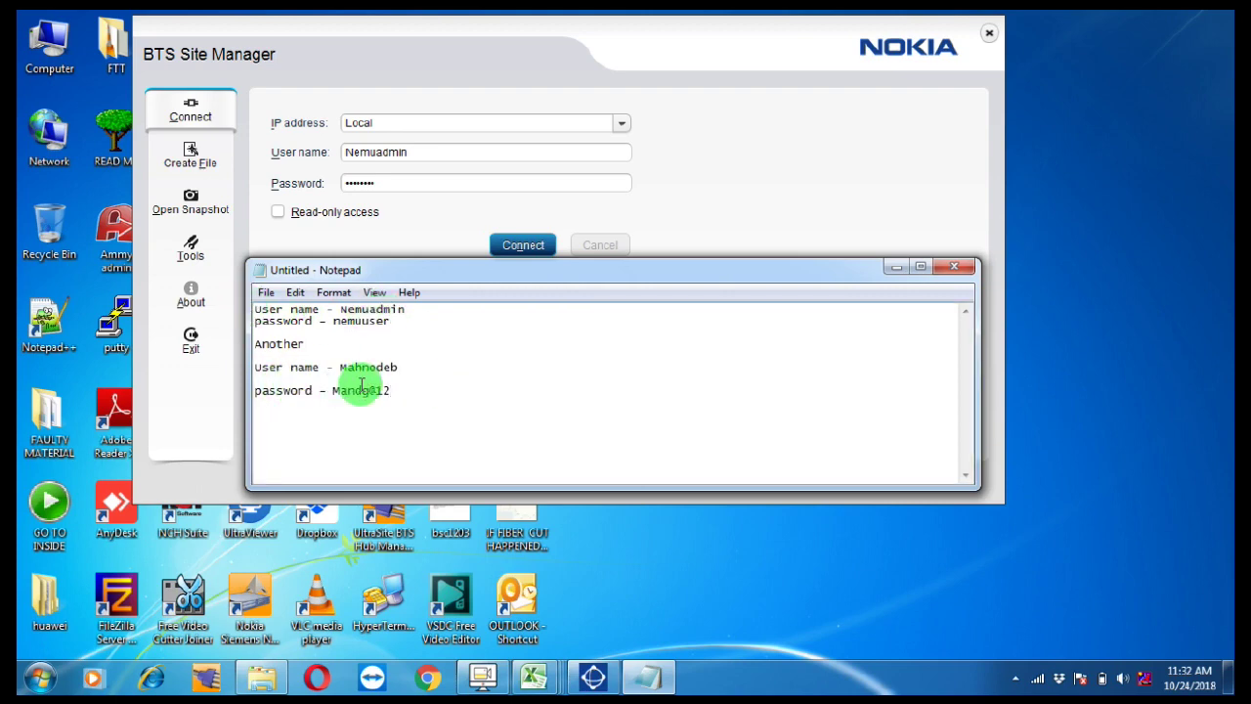
- Write two sets of BTS login user names and passwords, the second headed 'Another', then close Notepad
click(966, 264)
- Discard the unsaved note, connect to the Flexi LTE BTS locally, and accept the legal notice
click(665, 345)
click(521, 250)
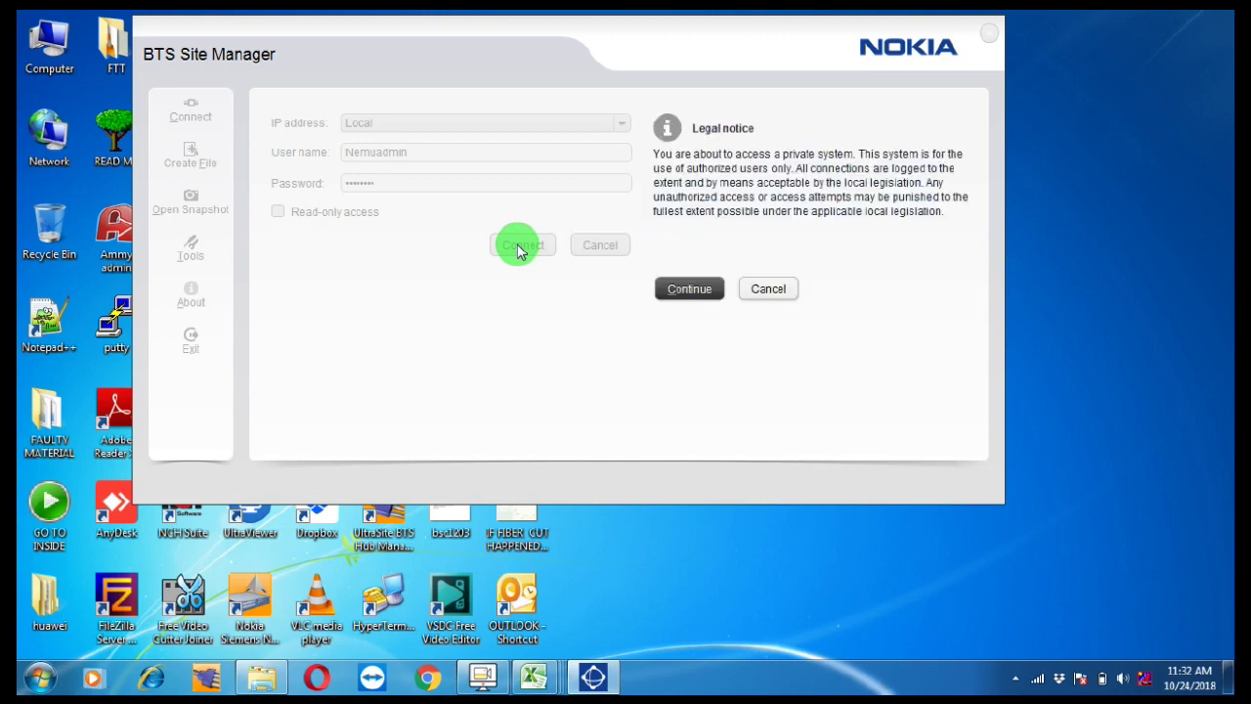
click(686, 306)
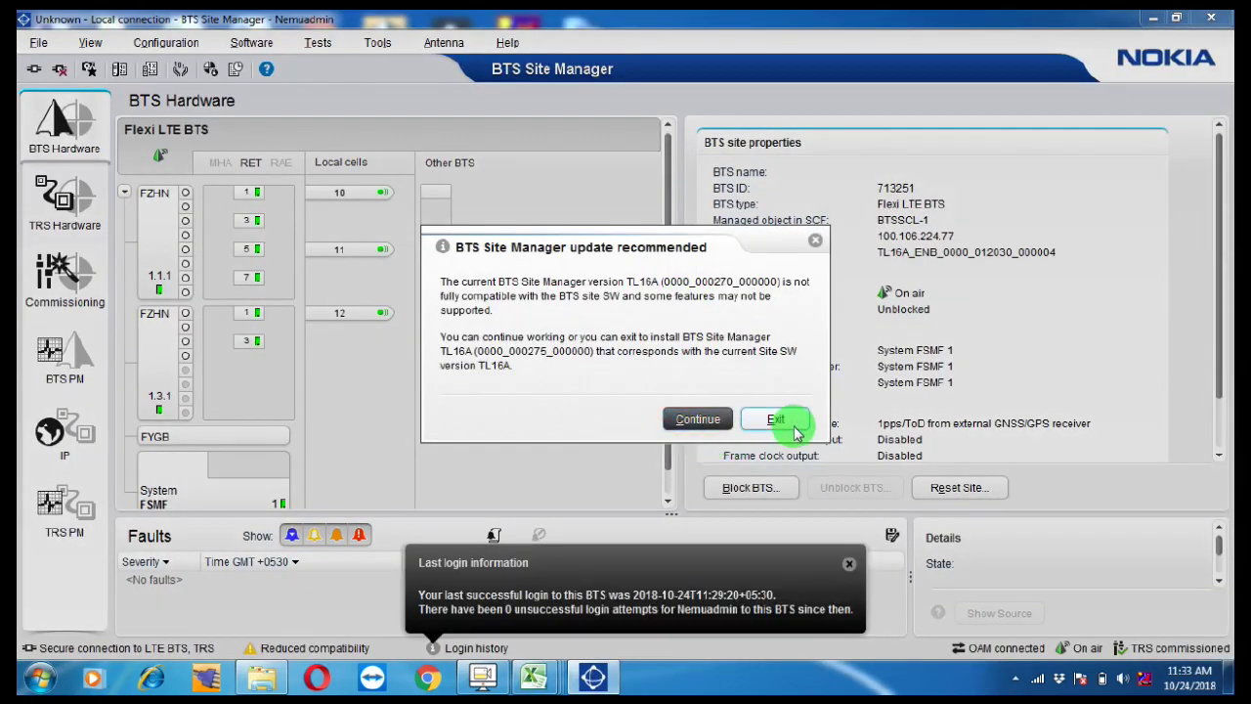
- Dismiss the update and last-login notices, then view the FZHN 1.1.1 radio module's properties
click(711, 430)
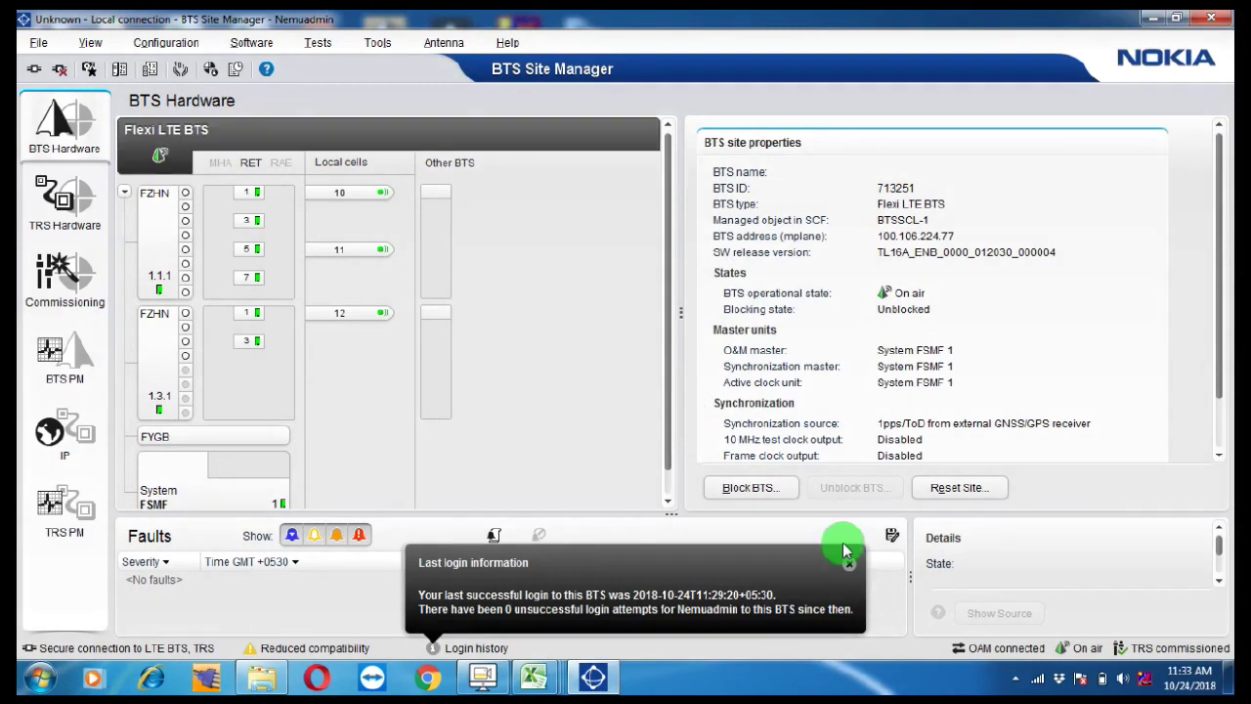
click(856, 569)
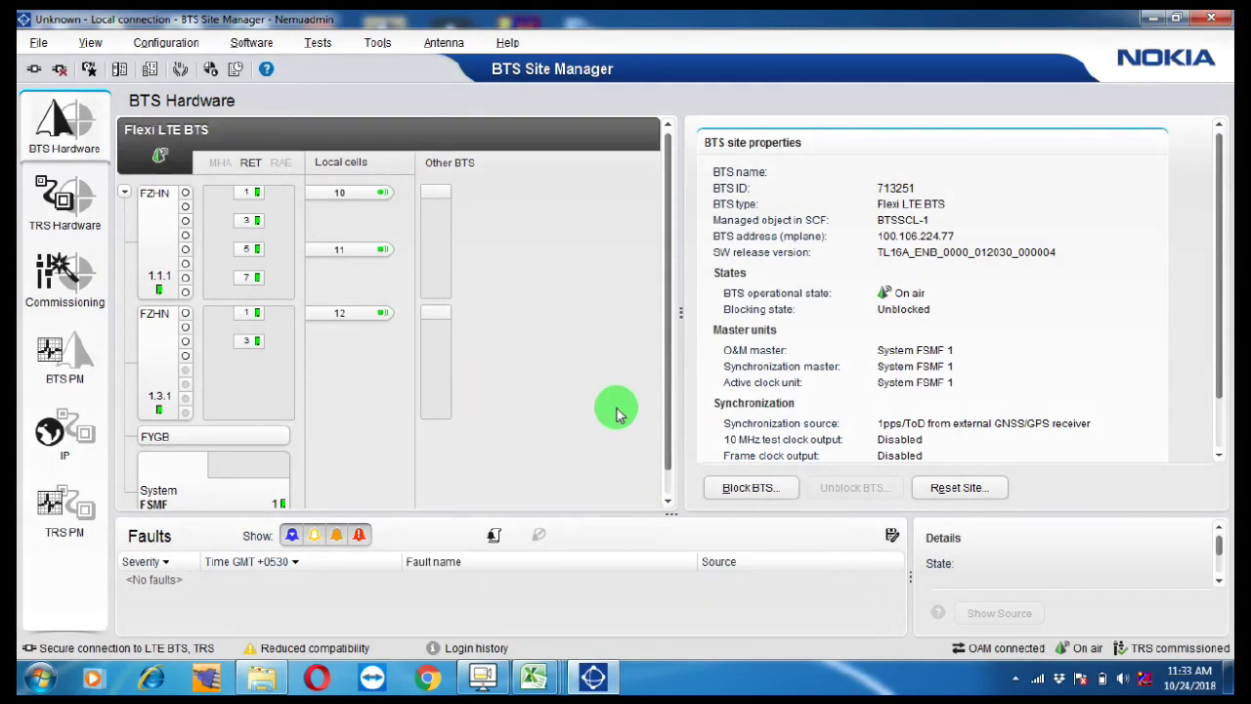
click(160, 203)
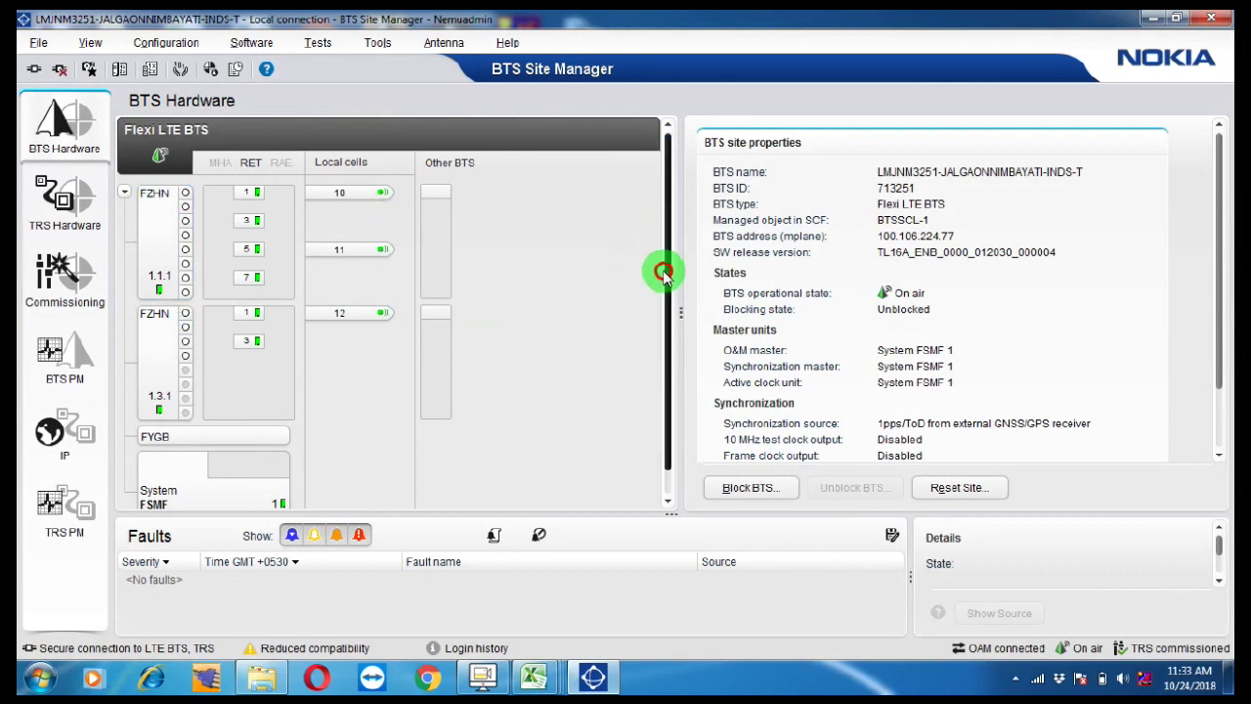
drag(662, 271, 663, 295)
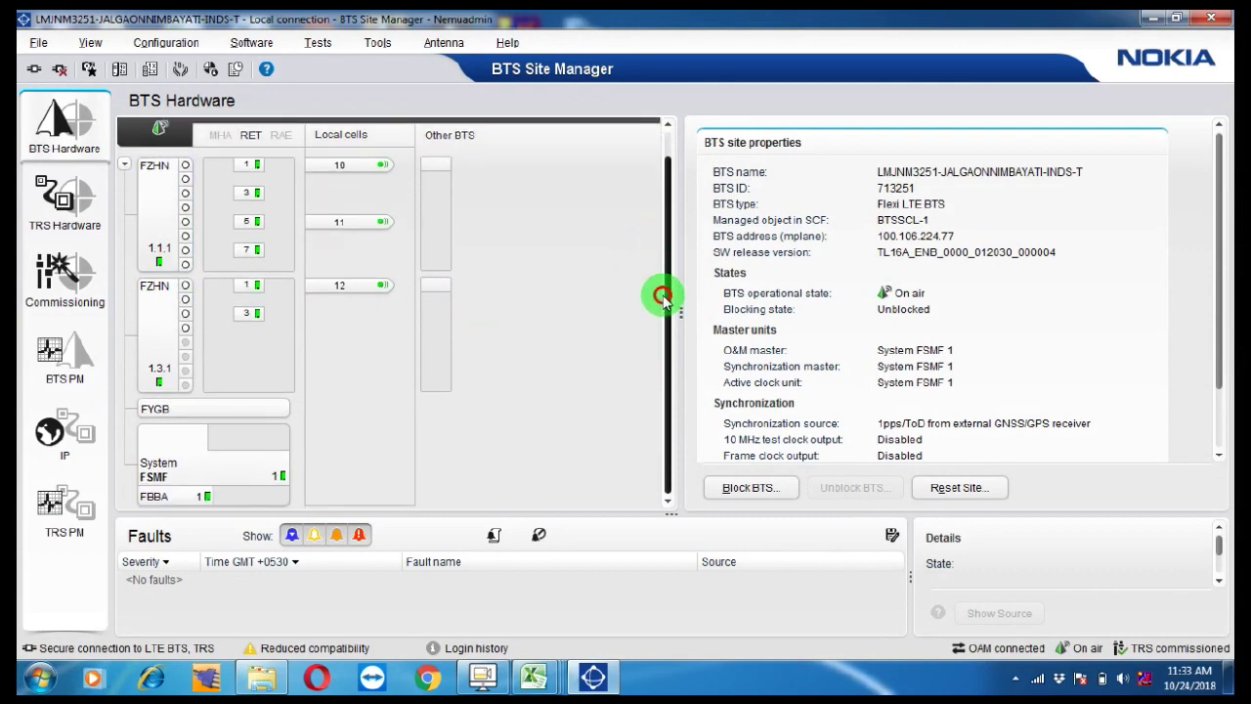
drag(663, 295, 659, 240)
click(163, 215)
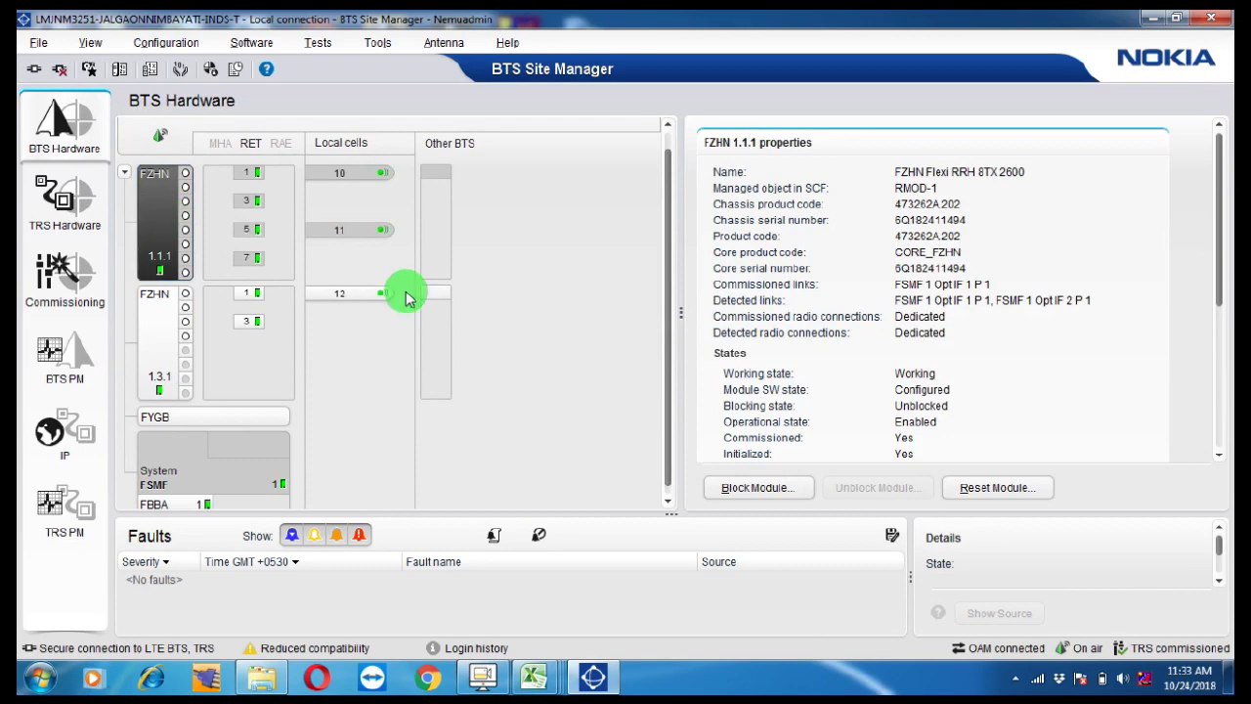
drag(1224, 217, 1206, 168)
click(614, 264)
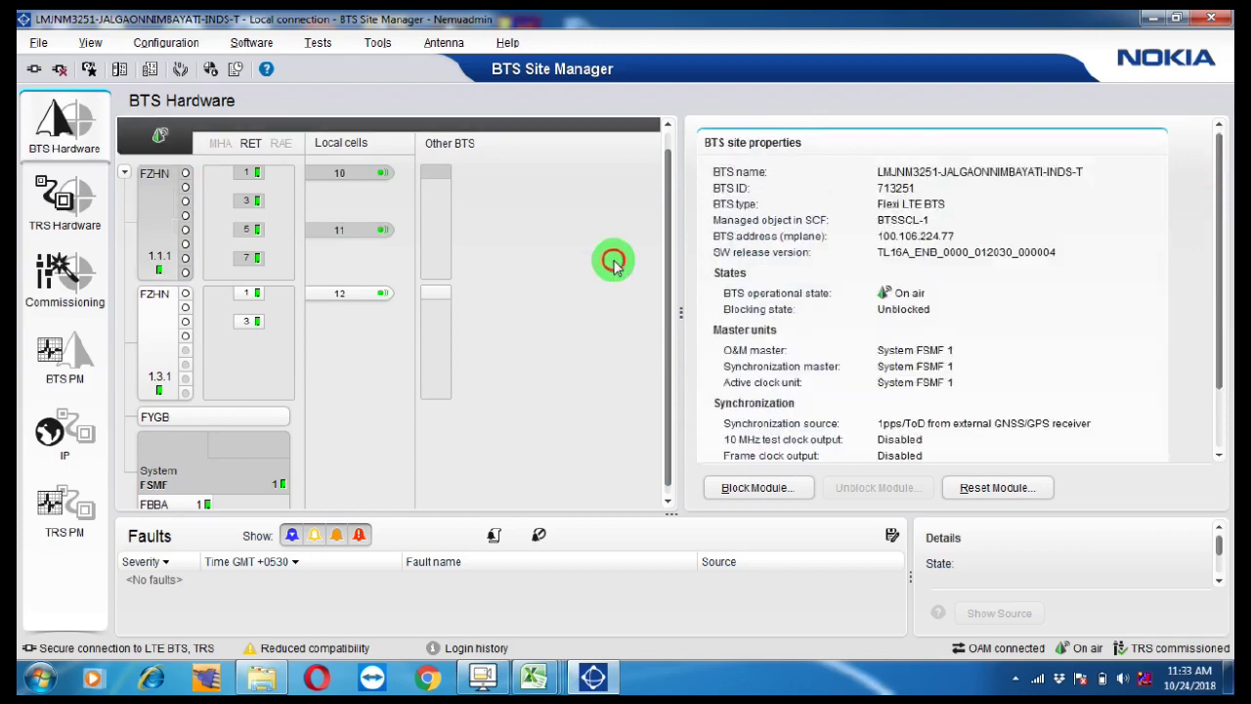